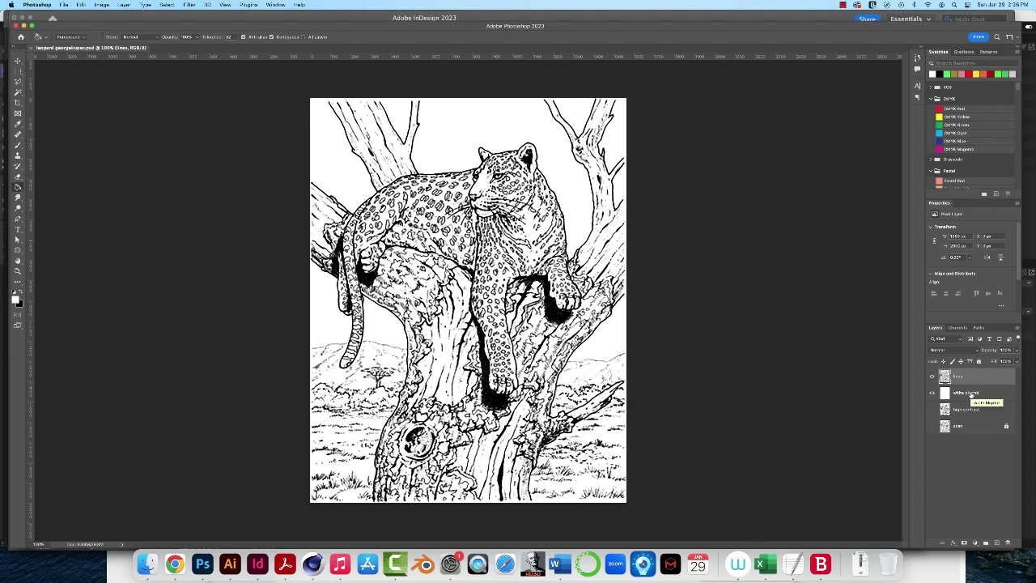
Step: Add a new layer directly above the white bkgrnd layer and name it "sky"
left_click(988, 396)
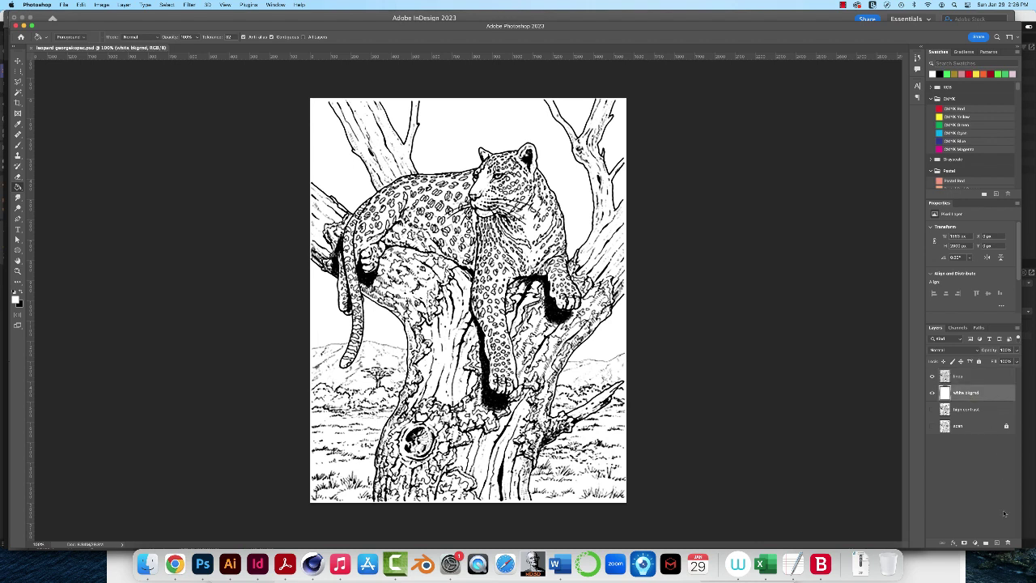
left_click(996, 542)
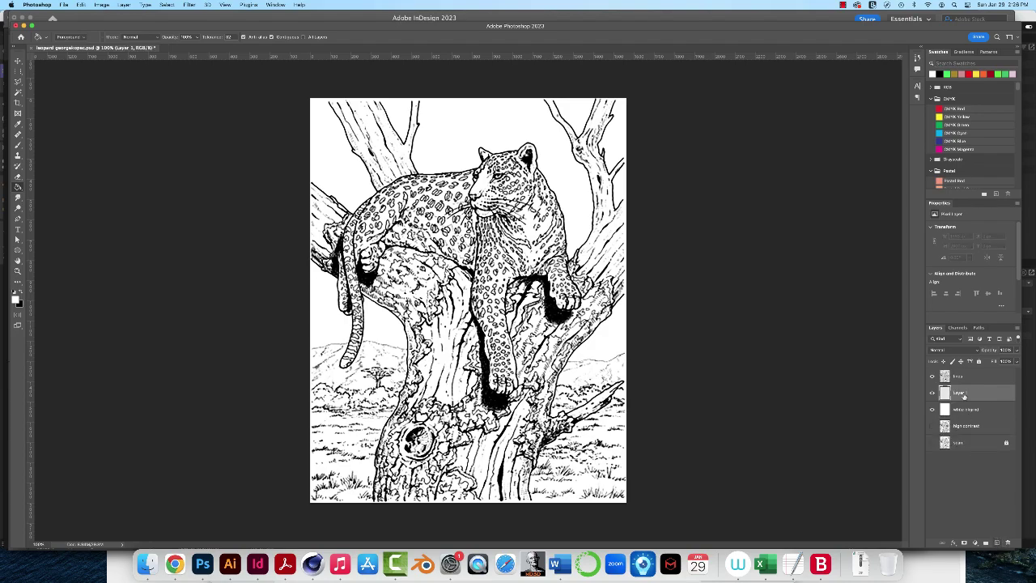
double_click(960, 394)
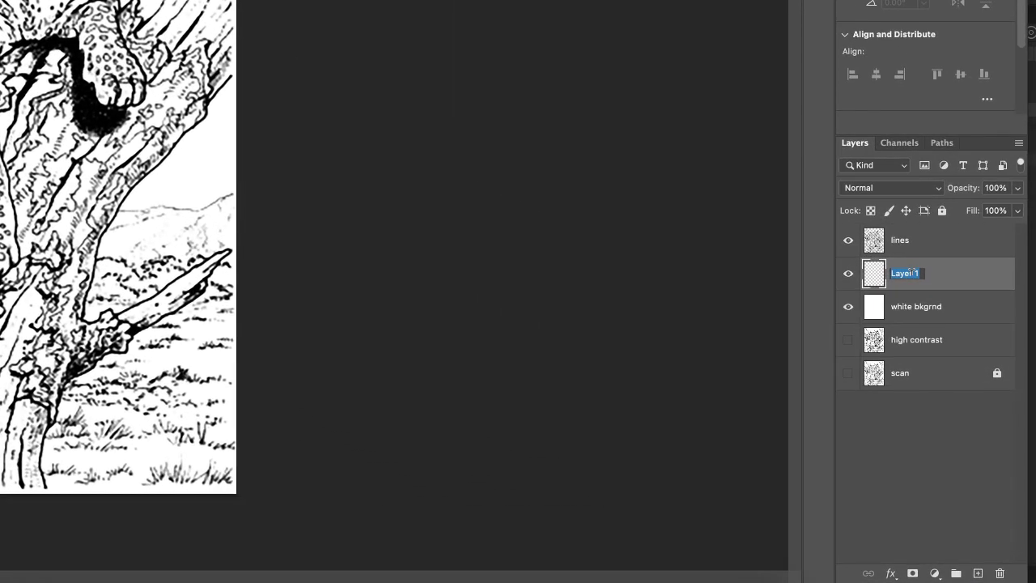
type("sky")
key("Return")
Step: Add another layer above sky and name it "mountains"
left_click(977, 573)
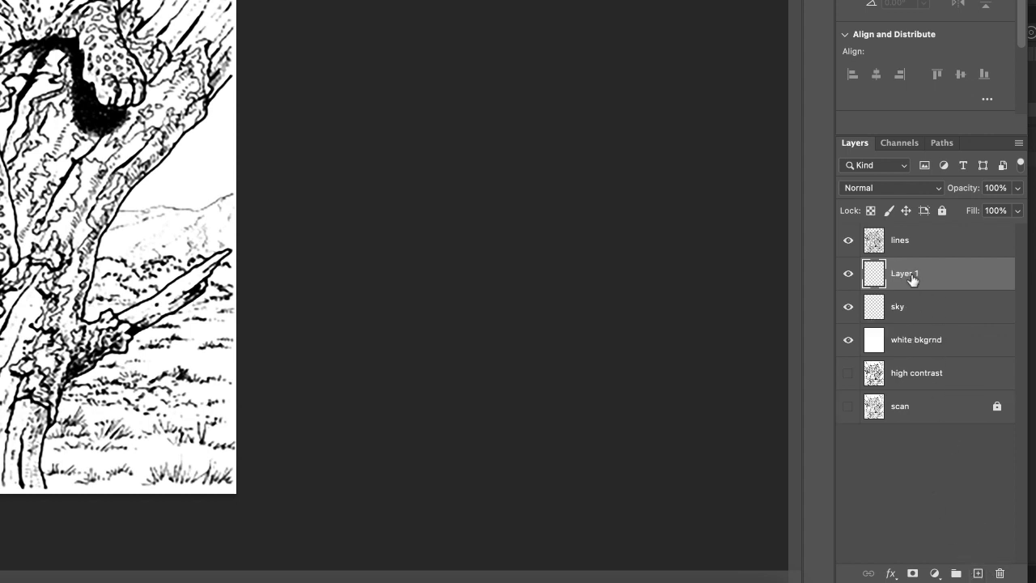
double_click(912, 274)
type("mountains")
key("Return")
Step: Add a layer above mountains and name it "green"
left_click(977, 573)
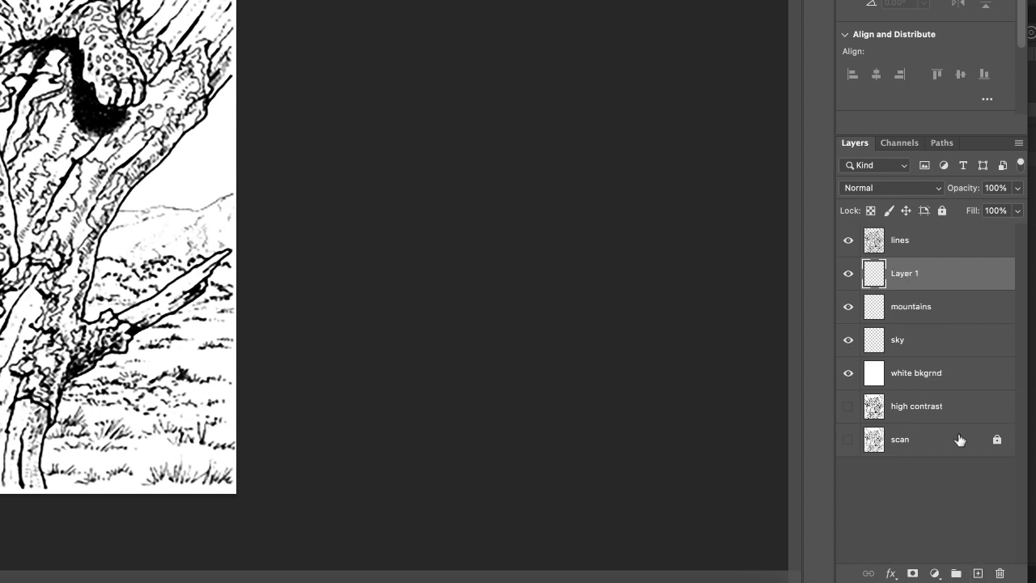
double_click(906, 273)
type("green")
key("Return")
Step: Add a layer above green and name it "tree"
left_click(977, 573)
double_click(904, 274)
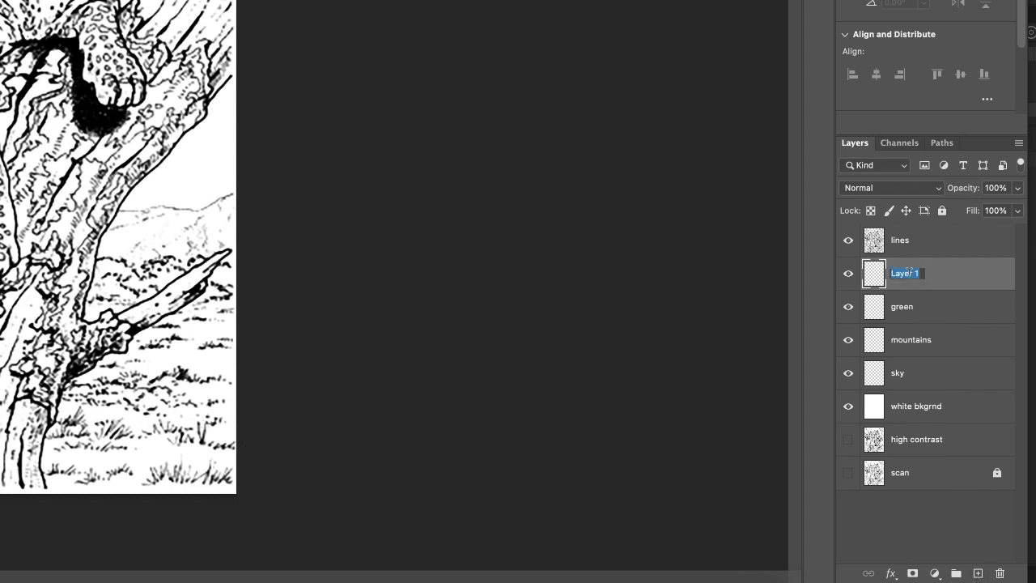
type("tree")
key("Return")
Step: Add a layer named "leopard" between the tree and lines layers, and save the document
left_click(978, 573)
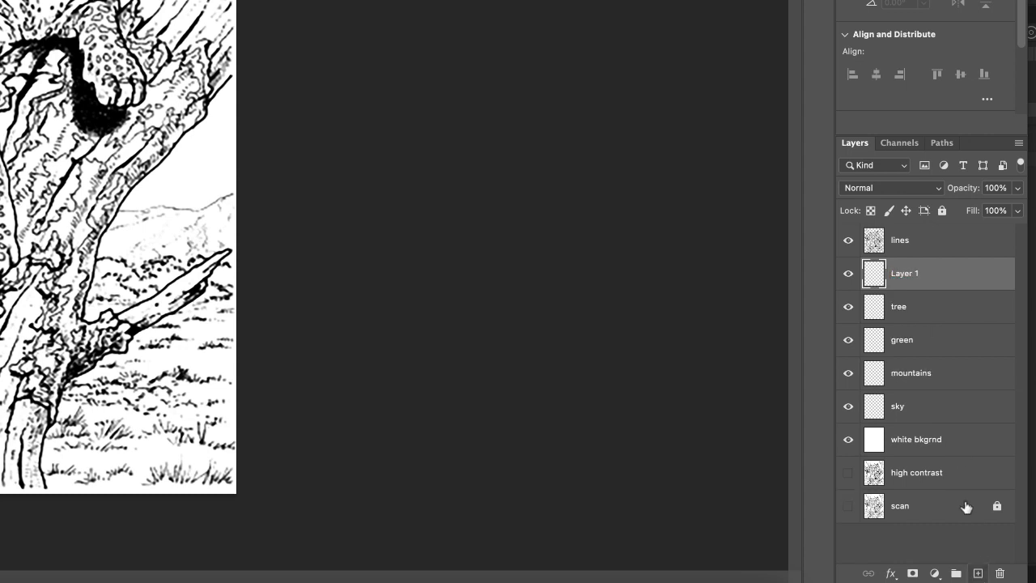
double_click(905, 275)
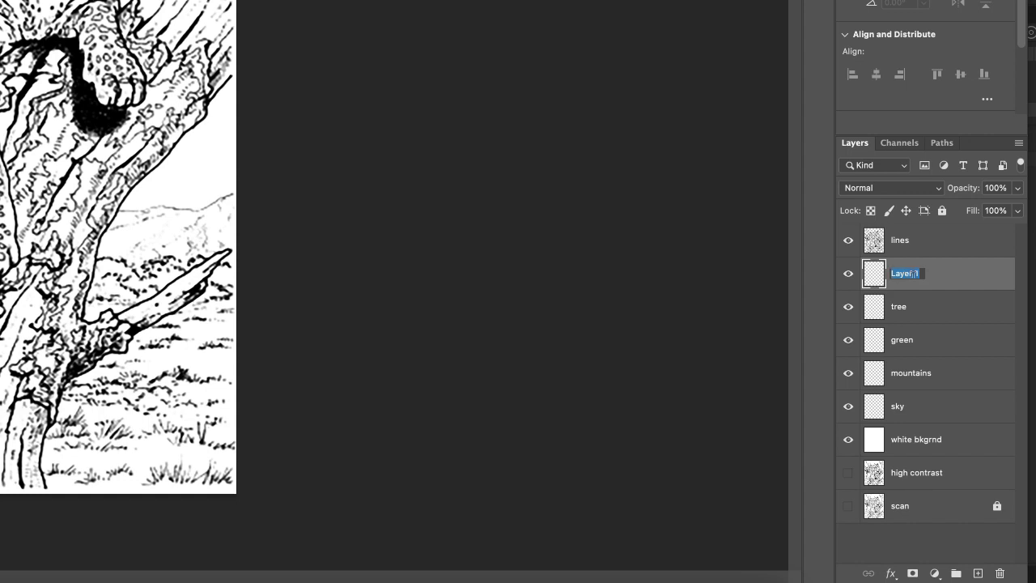
type("leopard")
key("Return")
key("ctrl+s")
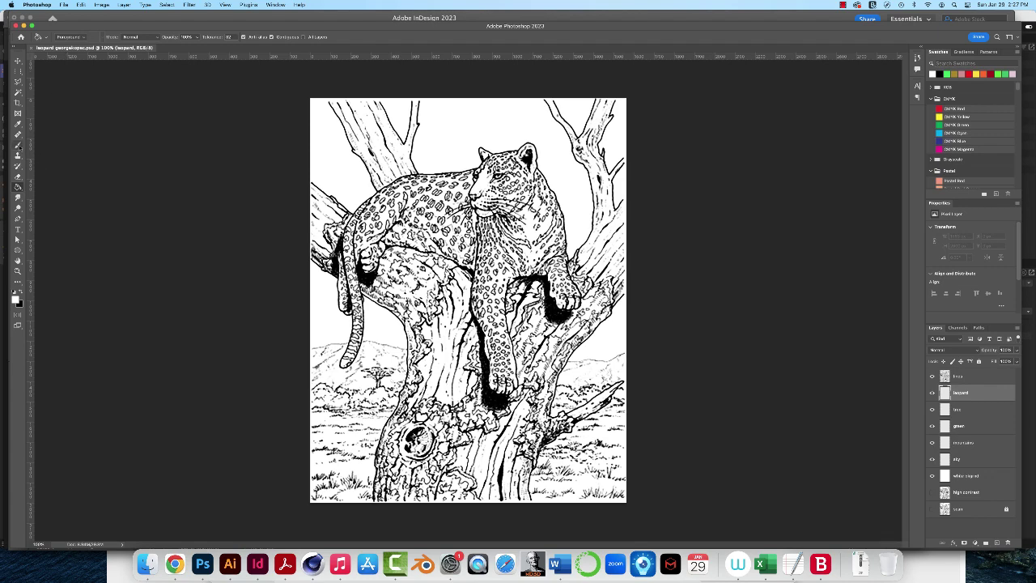
Step: Activate the Brush tool with the Soft Round brush preset
left_click(18, 145)
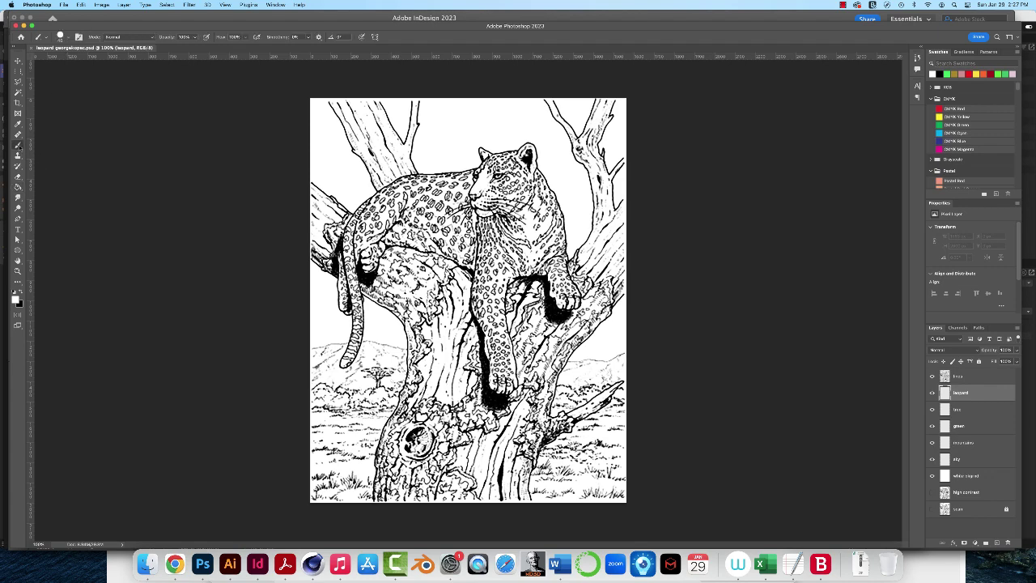
left_click(69, 39)
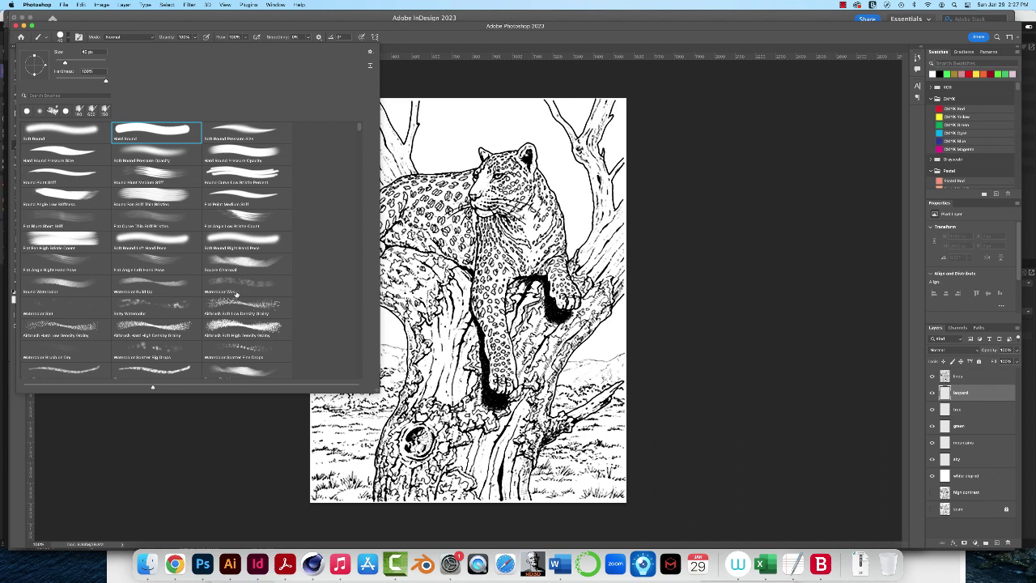
left_click(68, 135)
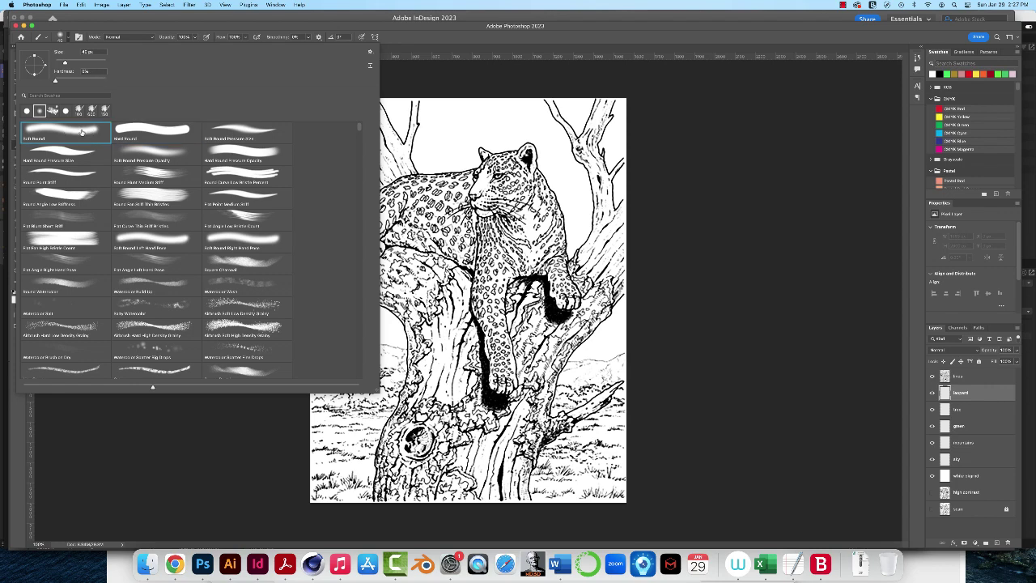
left_click(93, 467)
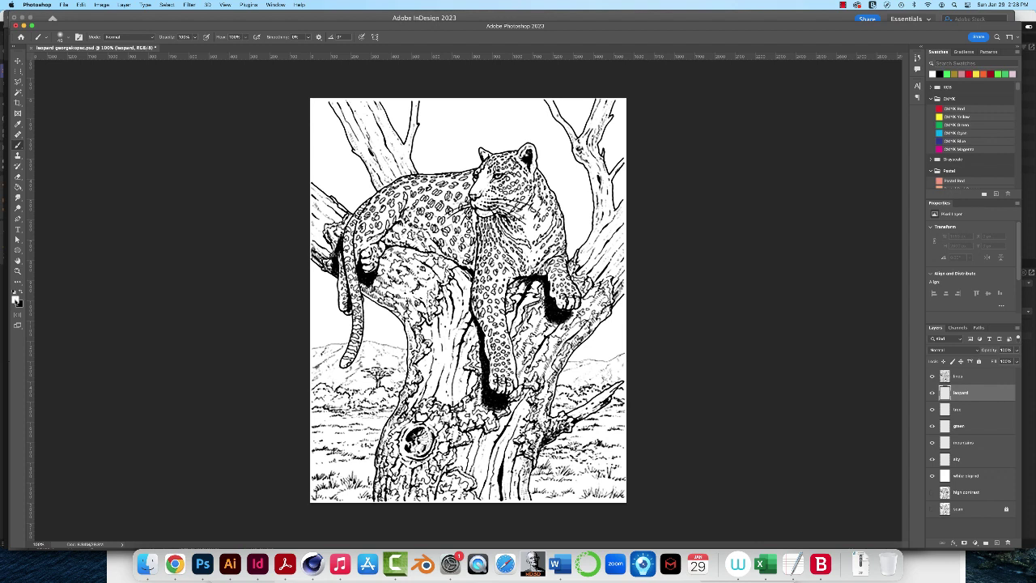
Step: Set the foreground colour to a golden tan with hue 41° and paint the lower part of the leopard's hanging front leg
left_click(15, 298)
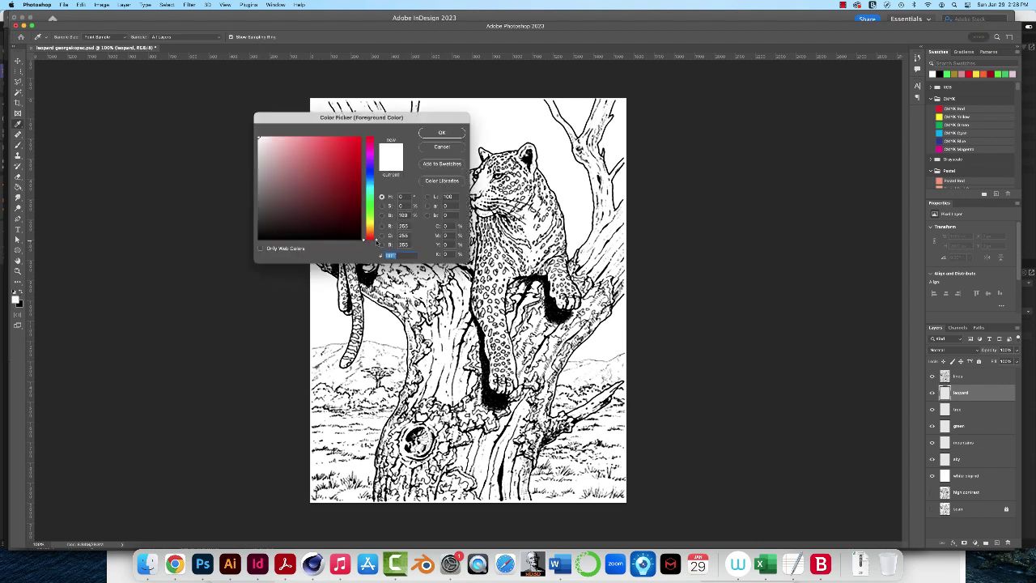
left_click_drag(375, 239, 375, 229)
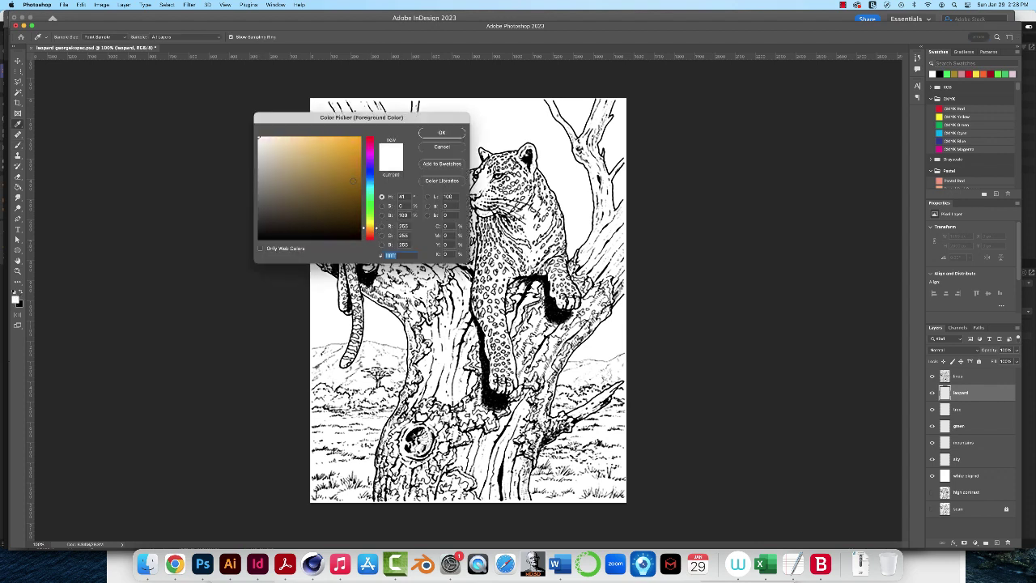
left_click(333, 172)
left_click(334, 172)
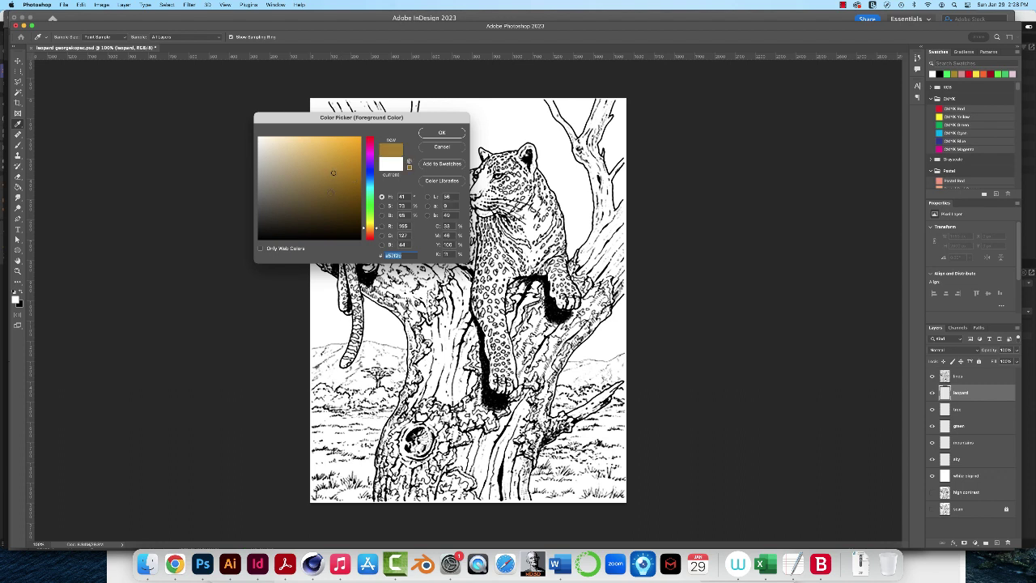
left_click(338, 160)
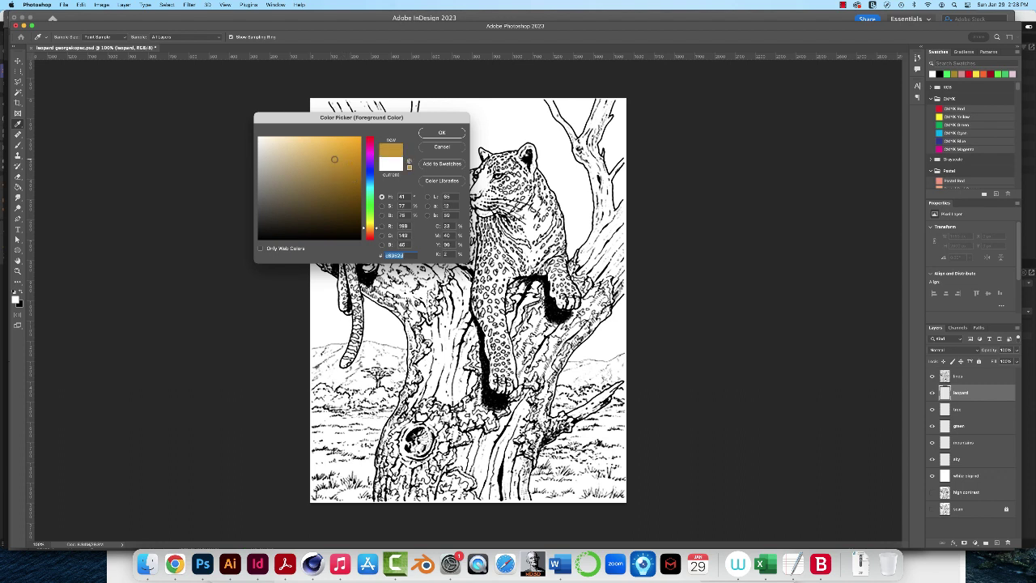
left_click(333, 150)
left_click(441, 132)
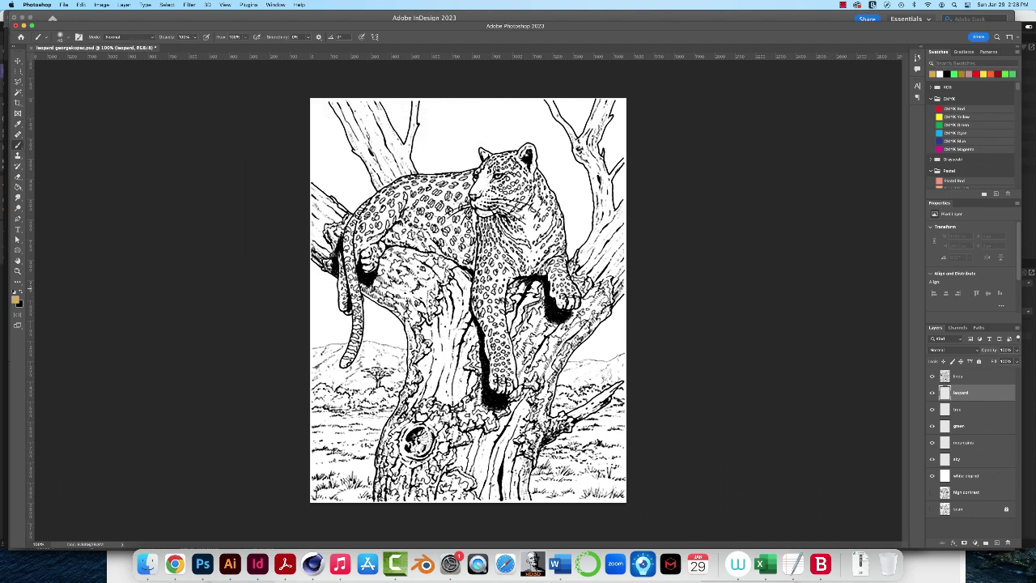
mouse_move(479, 265)
left_mouse_down()
mouse_move(492, 387)
mouse_move(512, 351)
mouse_move(512, 361)
mouse_move(490, 321)
left_mouse_up()
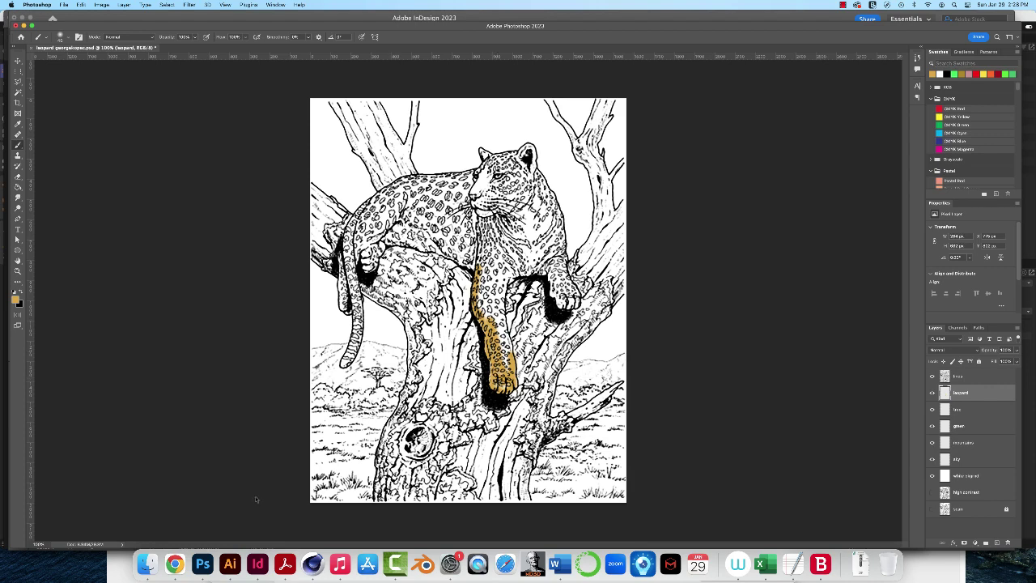
Step: Switch to Acrobat and read the Colorize Lineart exercise note and the final painting guidelines
left_click(285, 564)
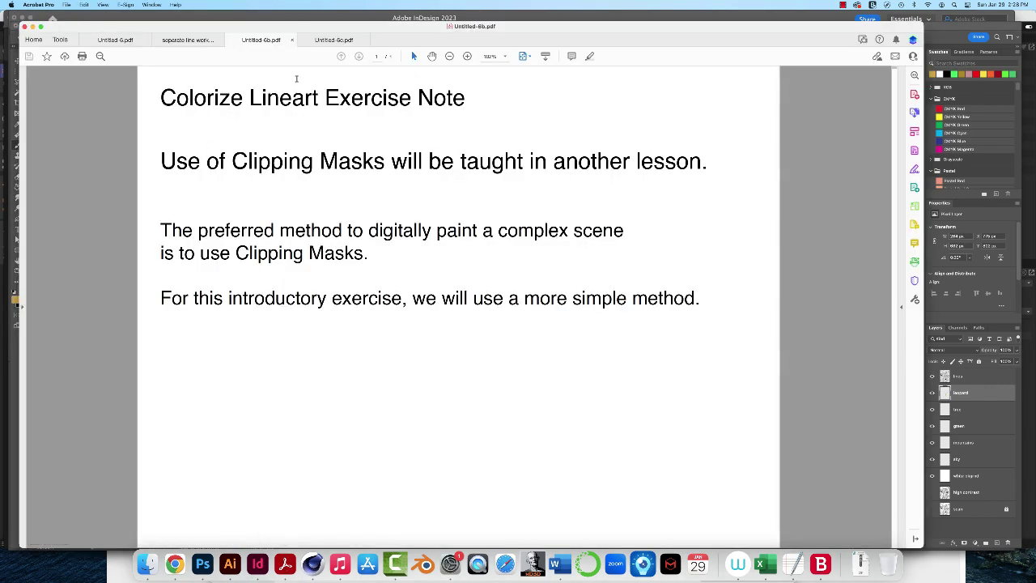
left_click(333, 39)
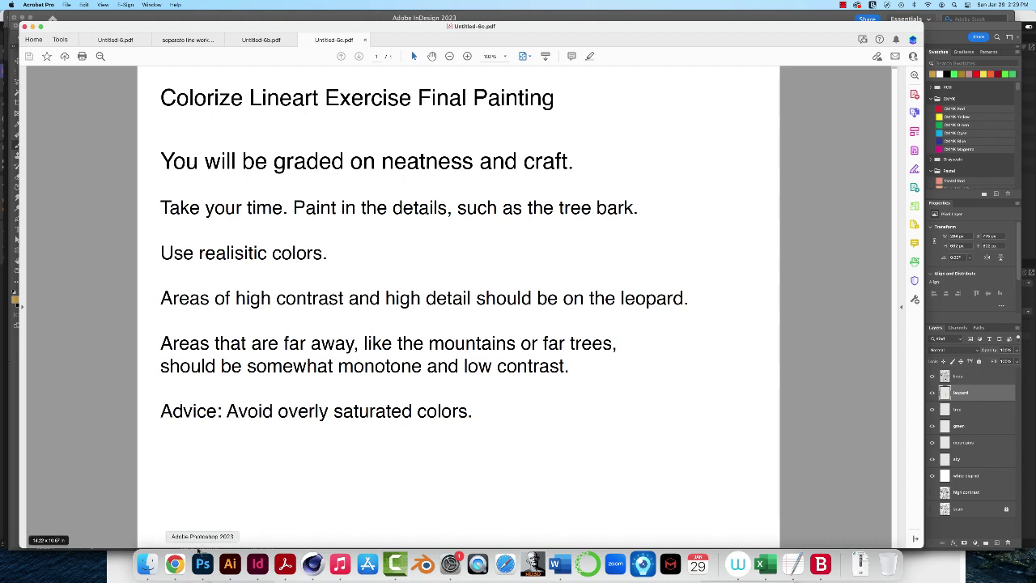
Step: Switch back to Photoshop and paint the upper part of the hanging front leg golden tan up to the chest
left_click(202, 563)
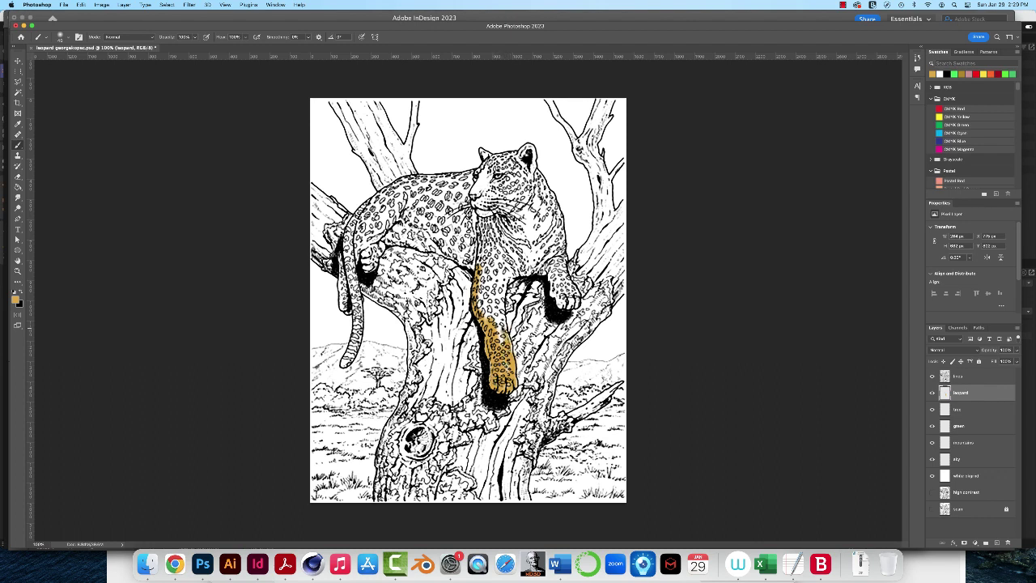
mouse_move(497, 317)
left_mouse_down()
mouse_move(501, 330)
mouse_move(500, 301)
mouse_move(484, 316)
mouse_move(480, 280)
mouse_move(489, 305)
mouse_move(488, 289)
mouse_move(503, 283)
mouse_move(484, 266)
left_mouse_up()
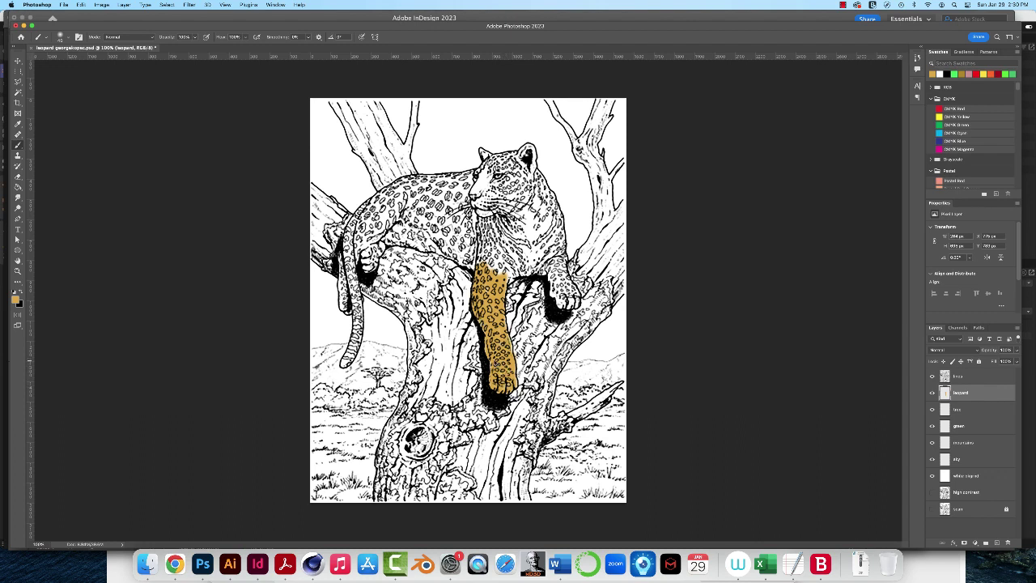
Step: Add a new layer directly above the leopard layer and name it "spots"
left_click(18, 271)
left_click_drag(490, 357, 516, 360)
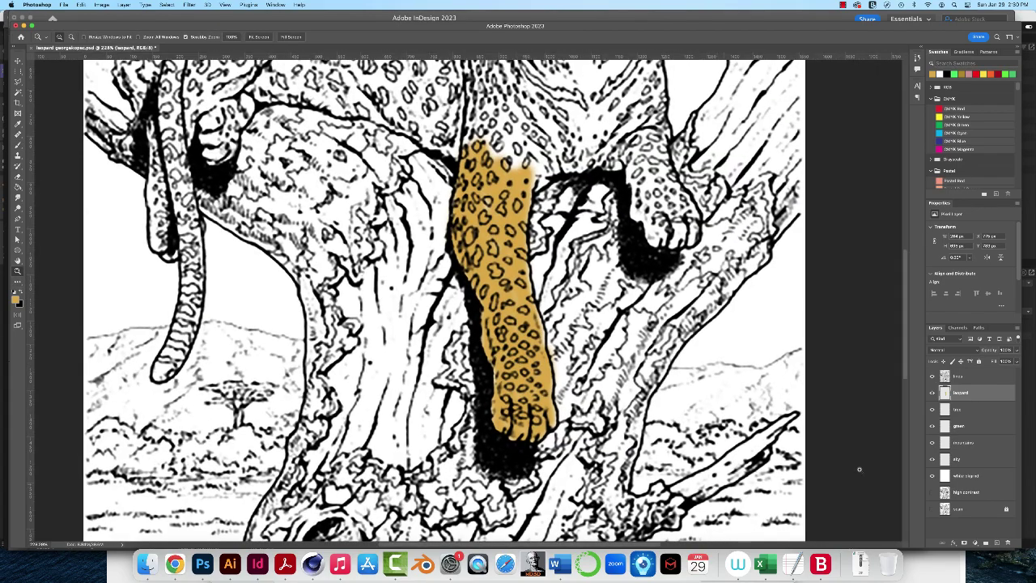
left_click(997, 541)
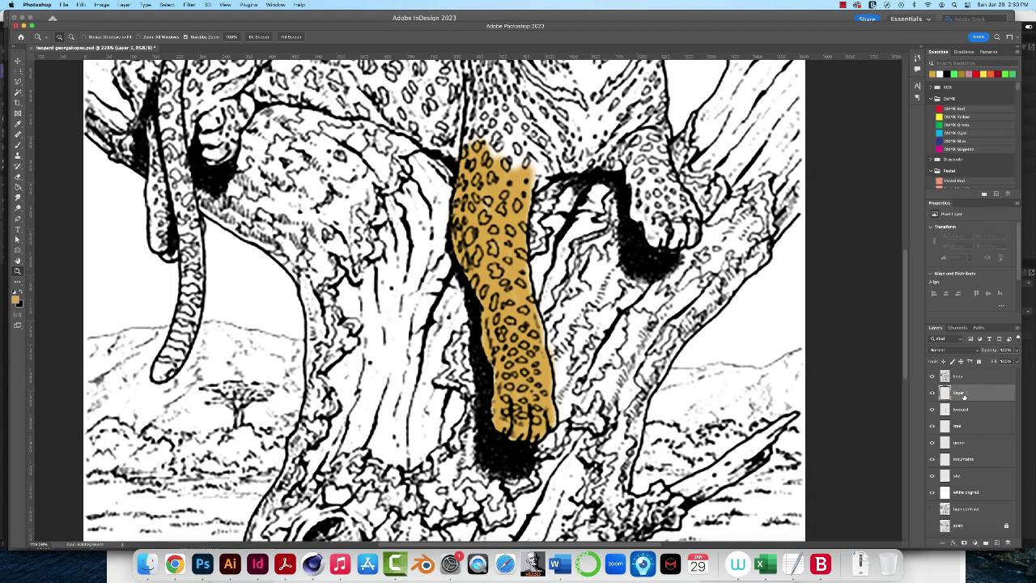
type("leg")
key("Return")
Step: Set the foreground colour to a very dark, nearly black blue-violet with hue 251°
key("d")
left_click(15, 299)
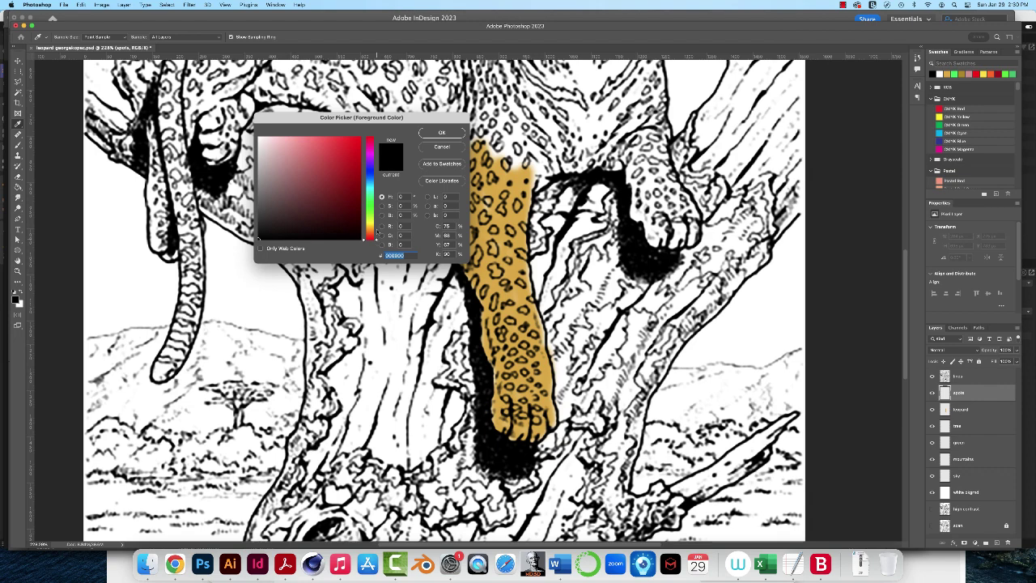
left_click_drag(377, 233, 375, 168)
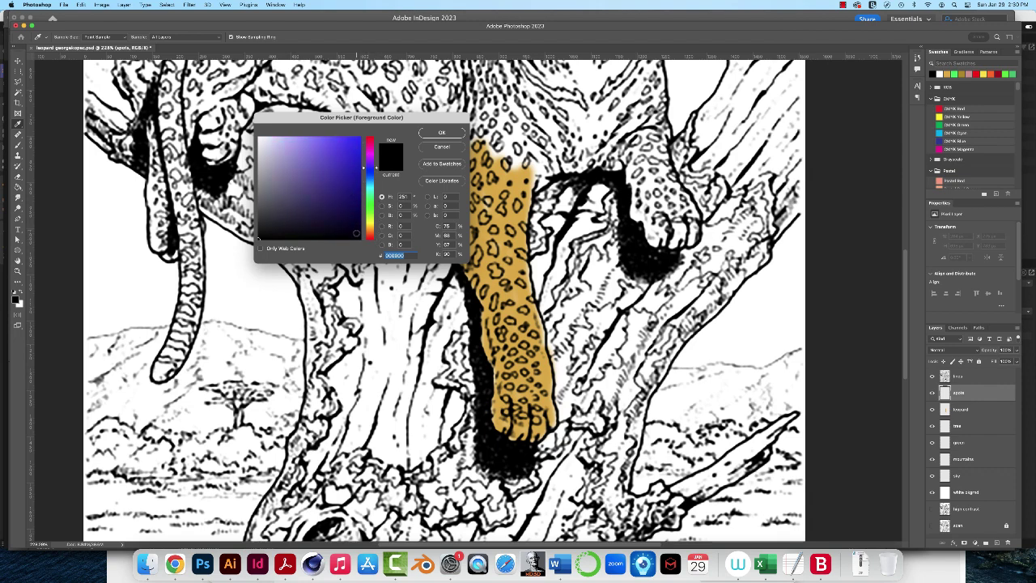
left_click(355, 233)
left_click(444, 132)
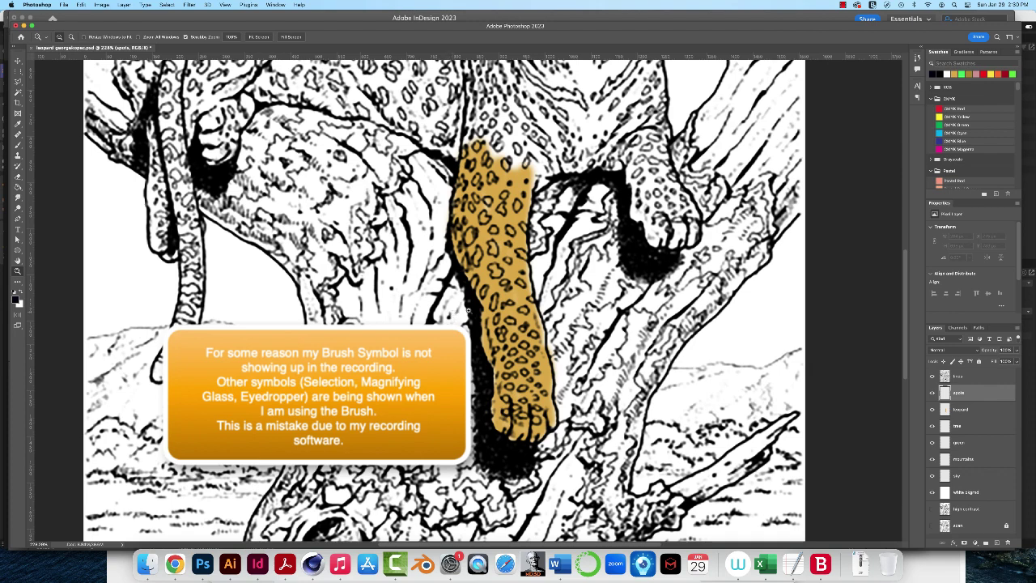
Step: Brush the dark colour into two spots in the middle of the hanging front leg on the spots layer
key("b")
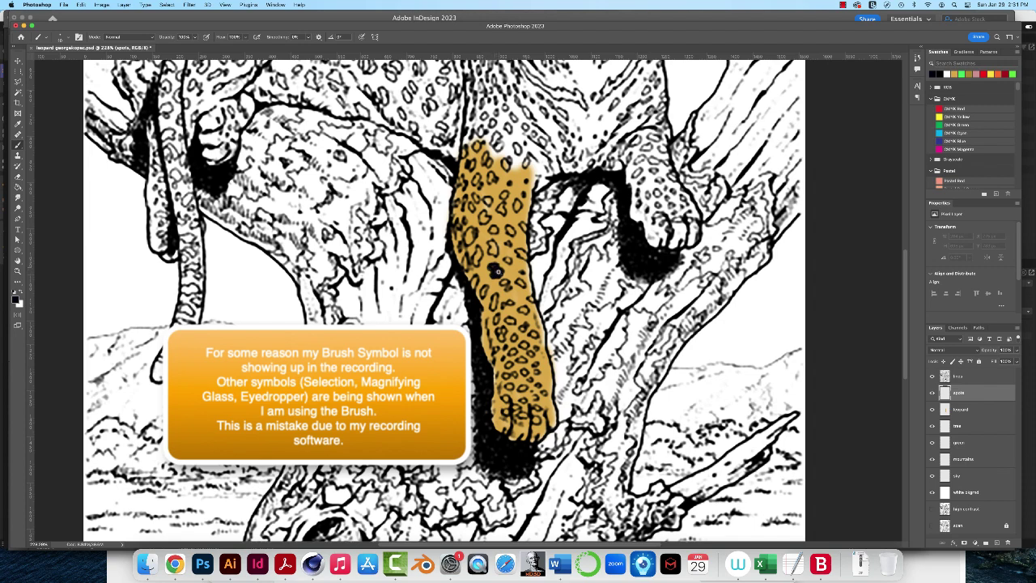
left_click(495, 271)
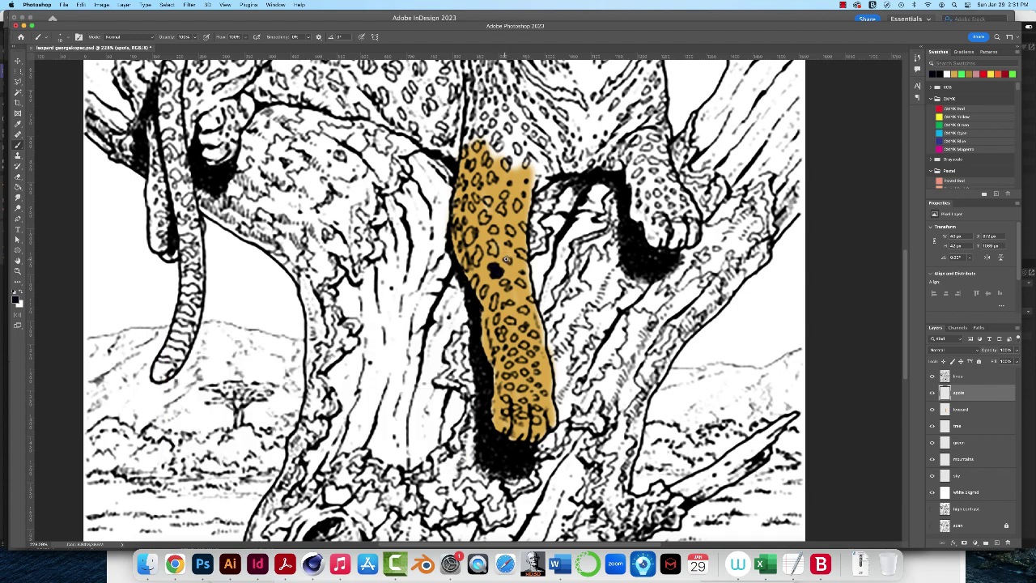
left_click(508, 260)
Step: Select the leopard layer, sample the golden tan from the painted leg as foreground colour, and reactivate the Brush tool
key("super+0")
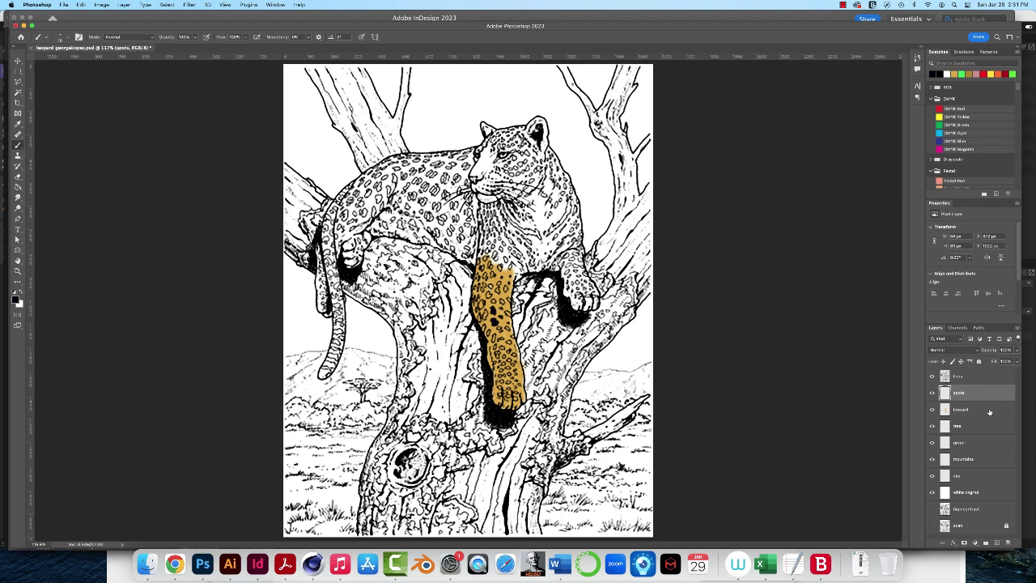
left_click(984, 413)
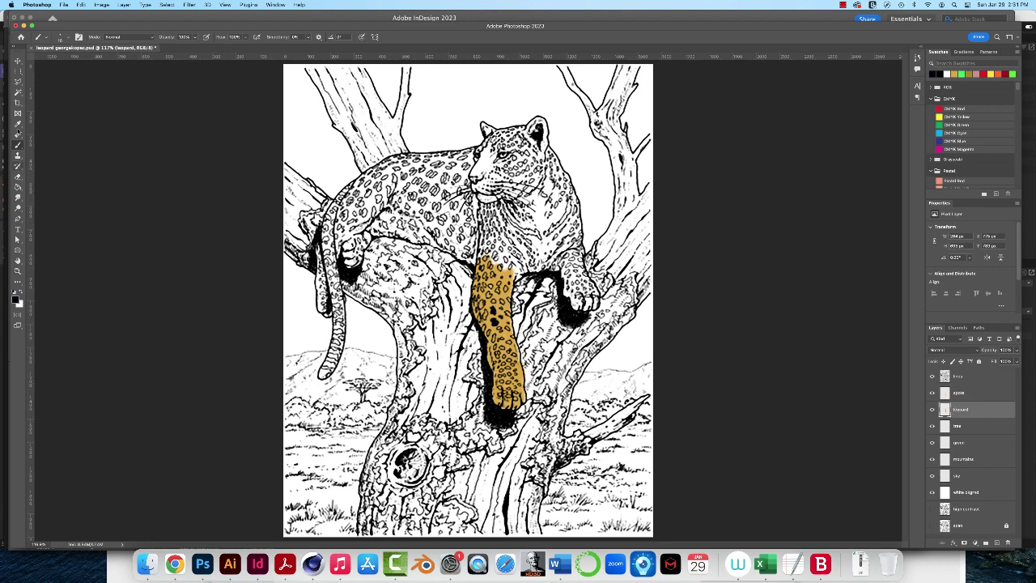
left_click(17, 124)
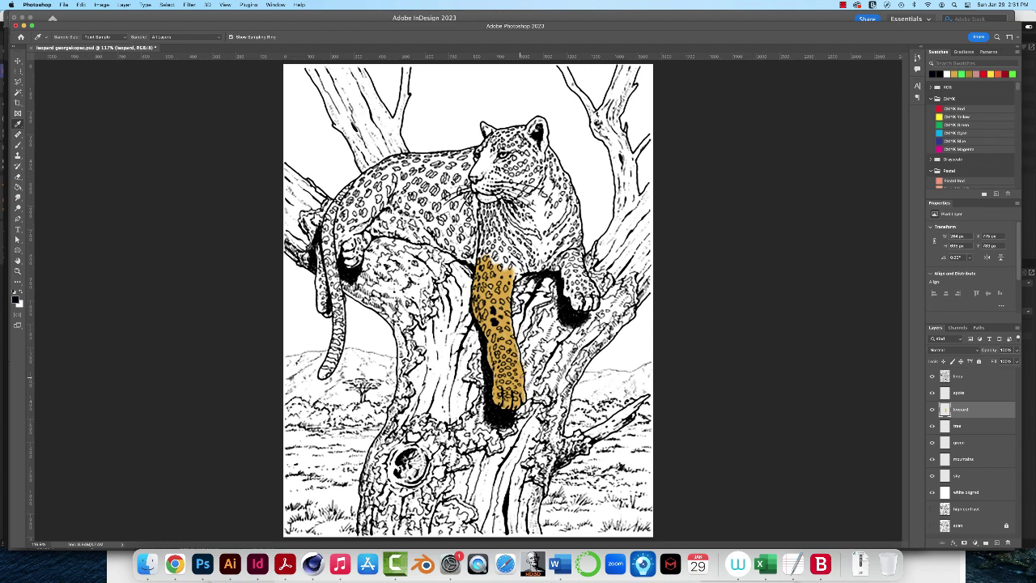
left_click(521, 378)
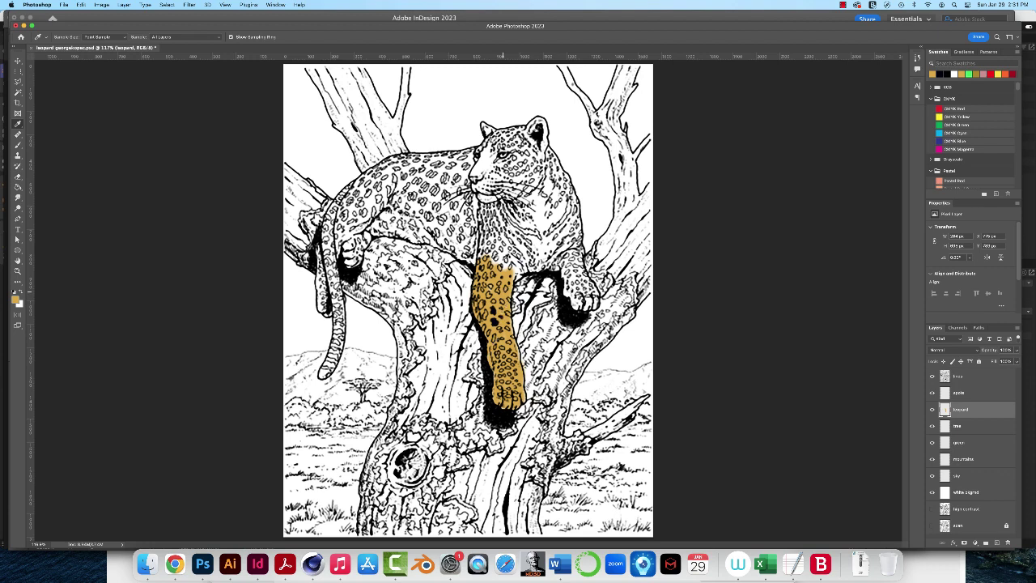
key("b")
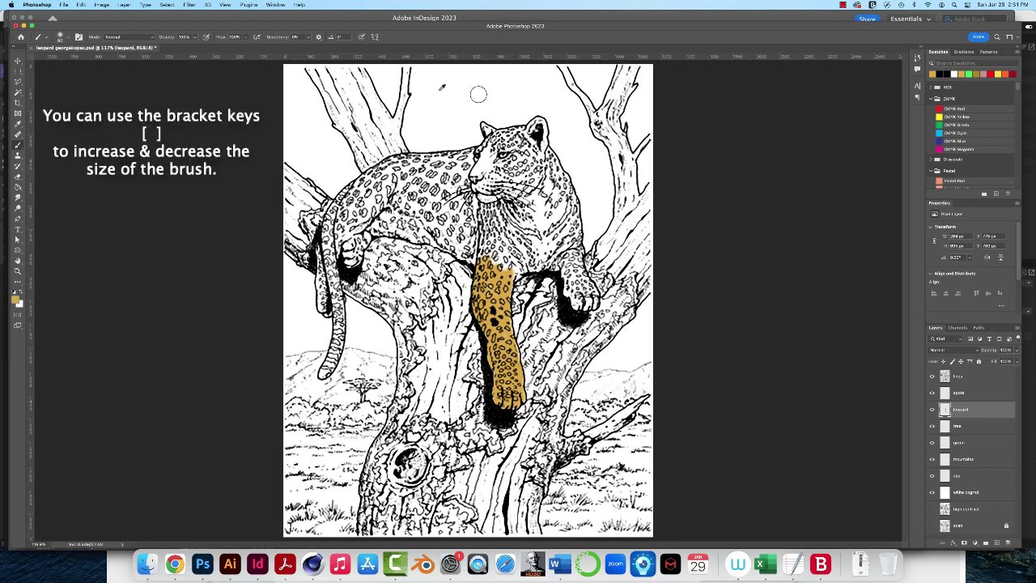
Step: Adjust the brush size and paint the golden tan over the leopard's lower chest and shoulder, above the hanging front leg
key("bracketright")
key("bracketright")
key("bracketright")
key("bracketleft")
key("bracketleft")
key("bracketleft")
key("bracketleft")
key("bracketright")
key("bracketright")
key("bracketleft")
key("bracketleft")
key("bracketright")
key("bracketright")
key("bracketright")
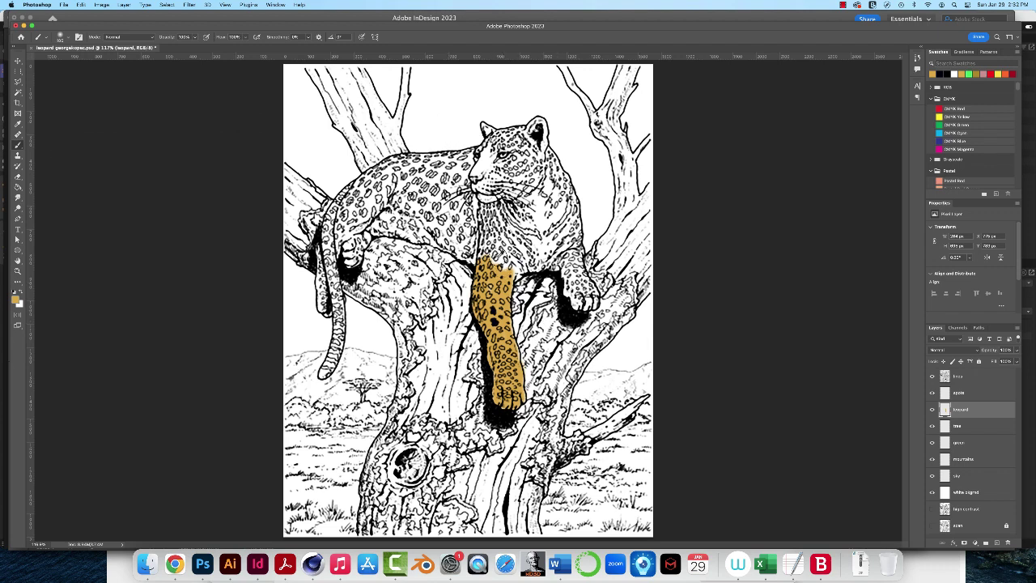
mouse_move(496, 258)
left_mouse_down()
mouse_move(515, 274)
mouse_move(562, 264)
mouse_move(482, 248)
left_mouse_up()
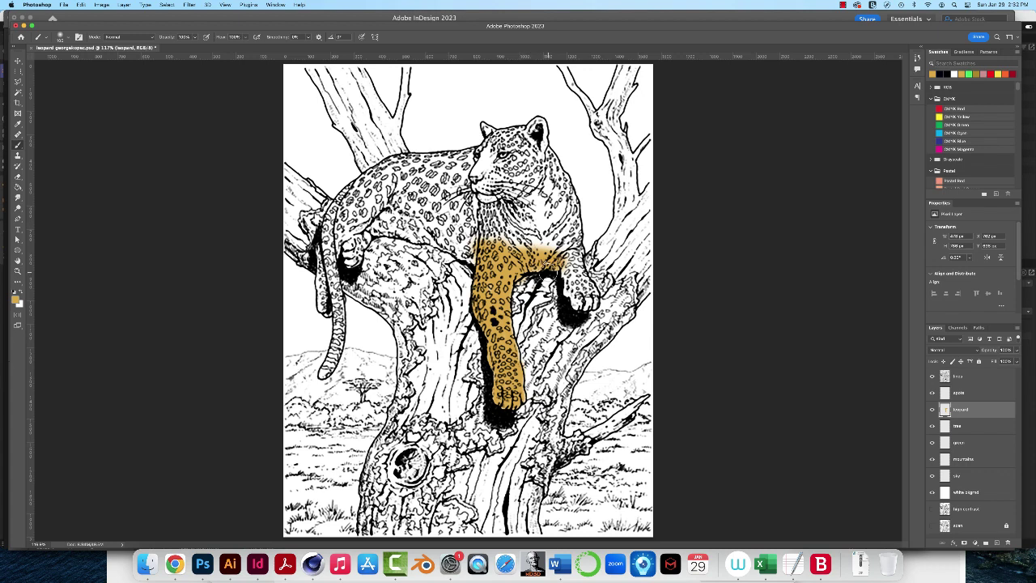
left_click_drag(510, 240, 495, 235)
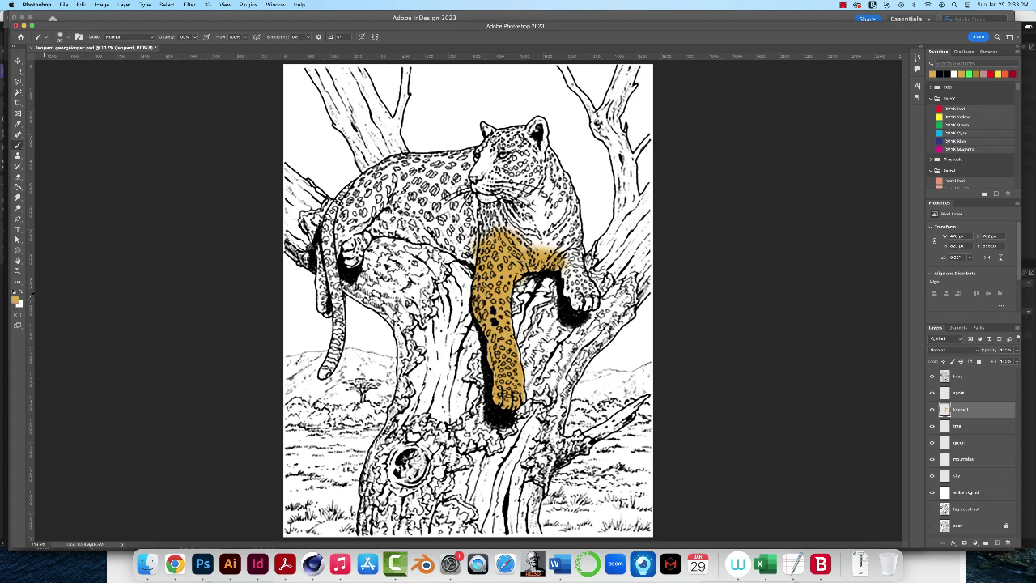
Step: Set the foreground colour to a darker golden brown of the same hue for shading the leopard's leg
left_click(15, 298)
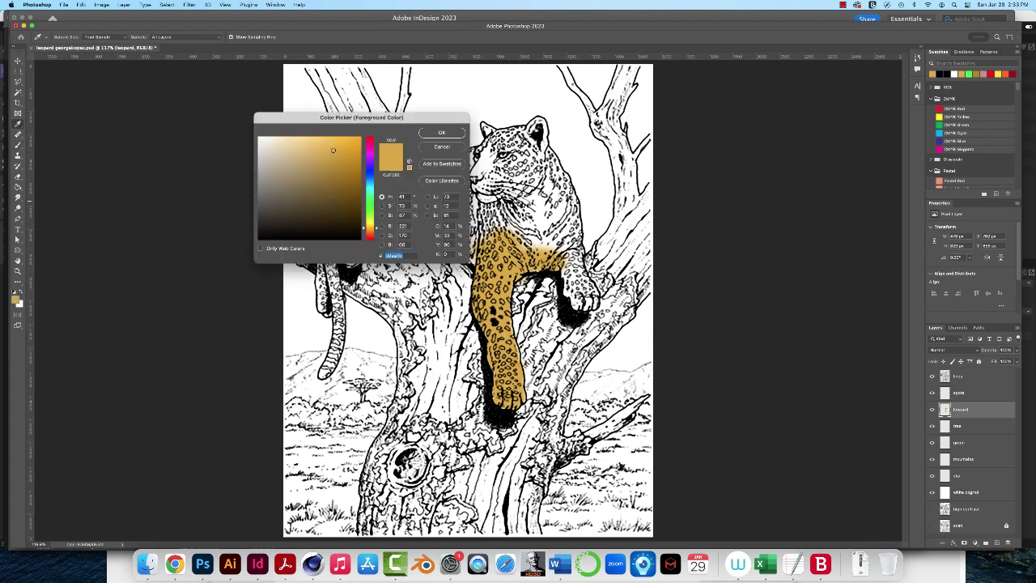
left_click(332, 199)
left_click_drag(332, 200, 331, 190)
left_click(442, 132)
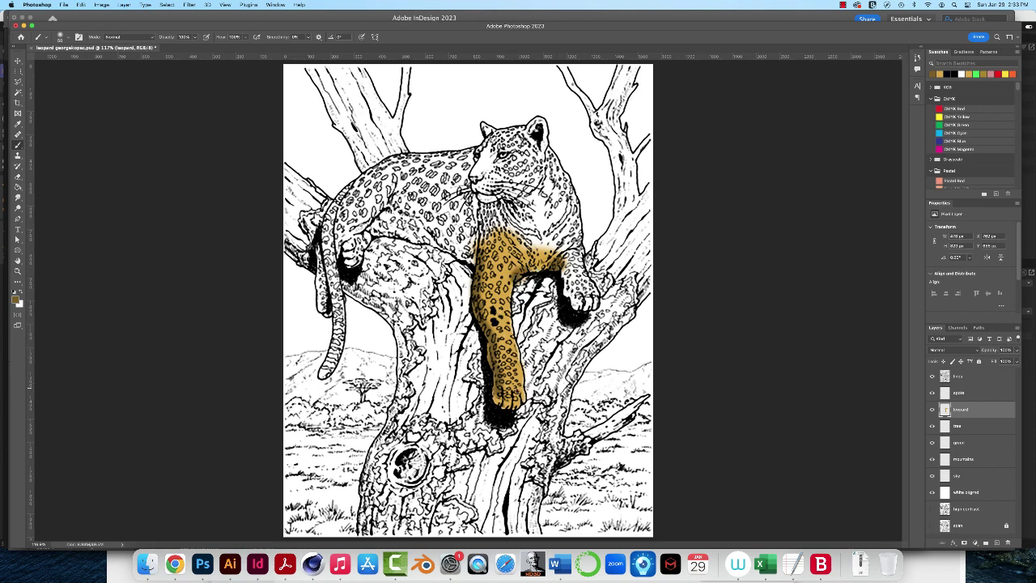
Step: Select the entire canvas from the mountains layer, activate the Gradient tool, and make the green layer active
left_click(963, 458)
key("super+a")
key("g")
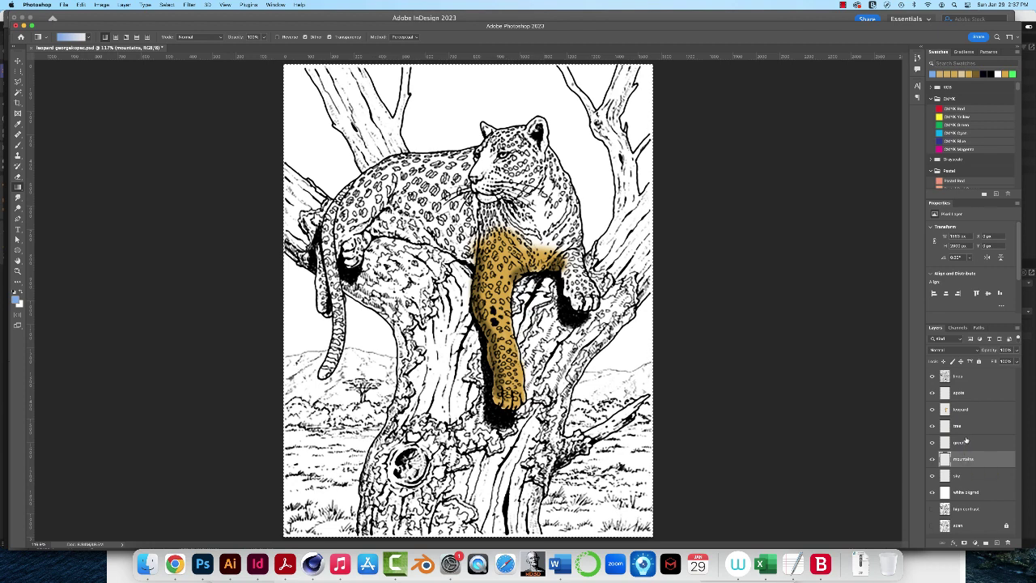
left_click(963, 442)
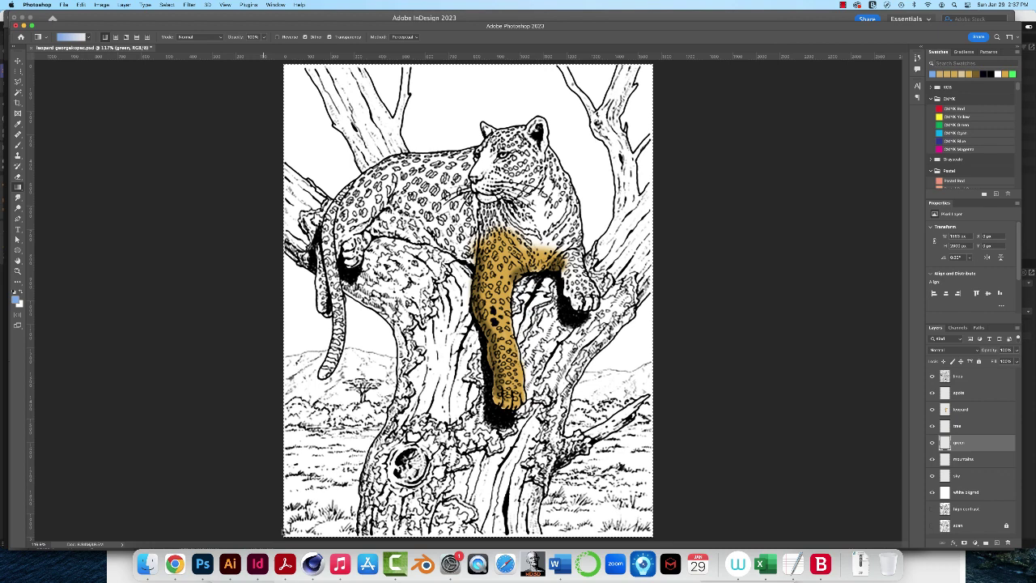
Step: Switch to Acrobat to read the Colorize Lineart Exercise Final Painting guidelines, and return to Photoshop
left_click(285, 566)
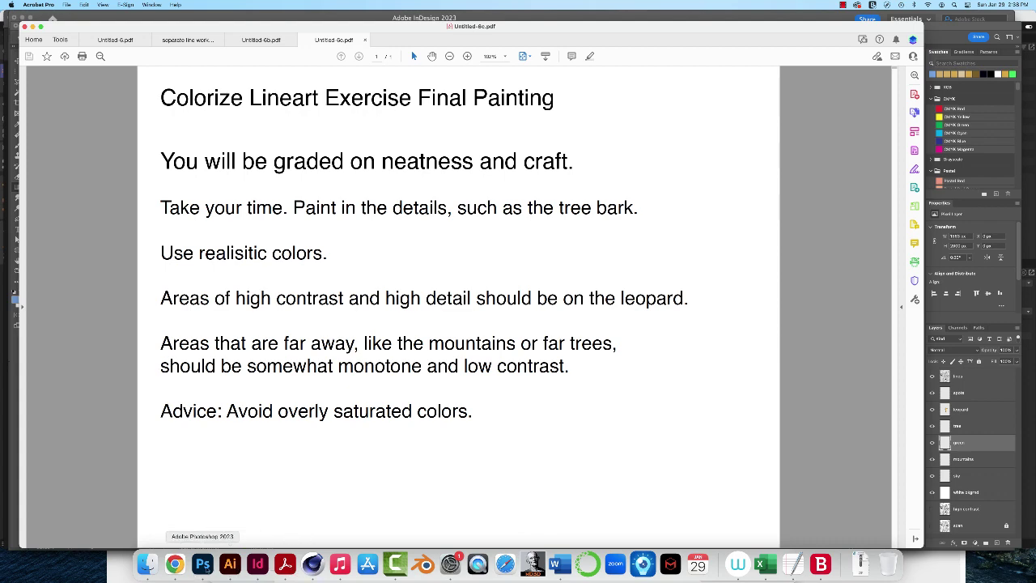
left_click(203, 566)
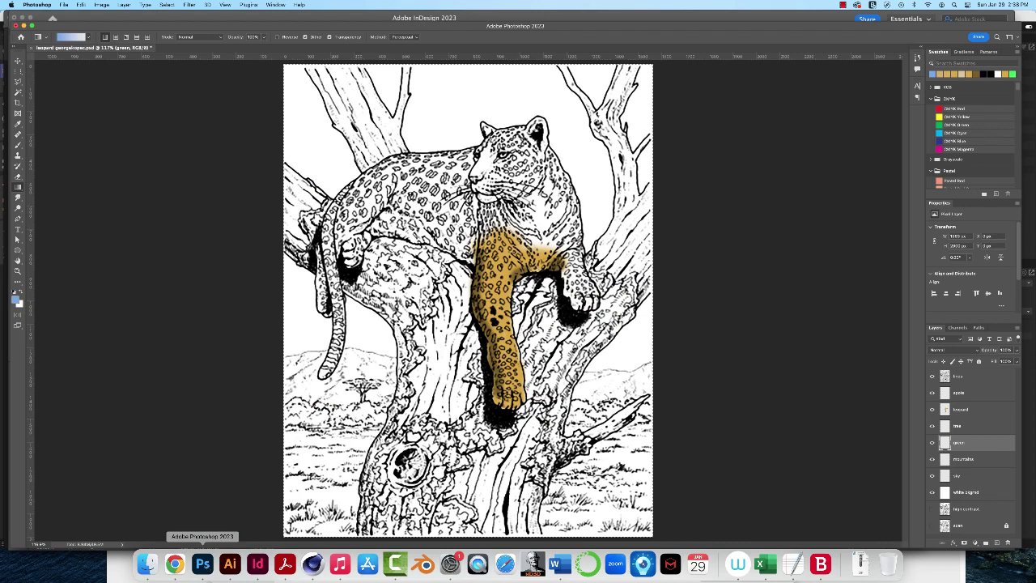